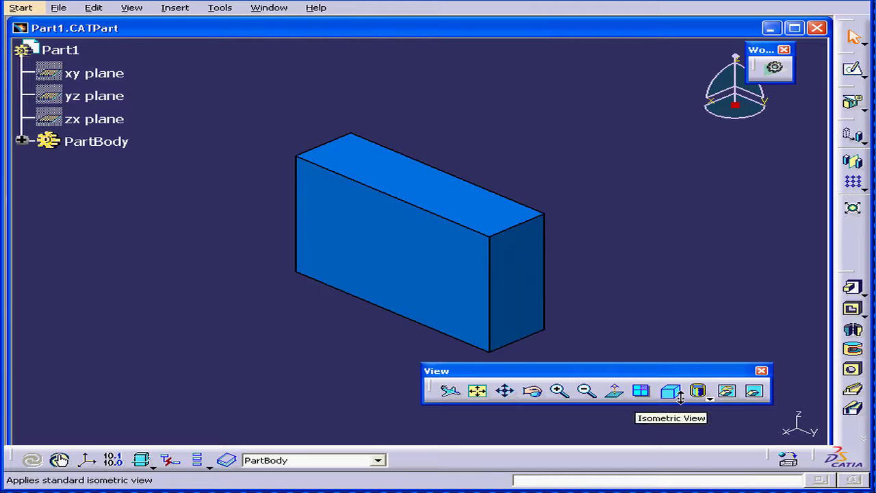
Step: Tear off the Quick view toolbar, then show the box Front, Back and Isometric
{"action": "left_click", "coordinate": [681, 398]}
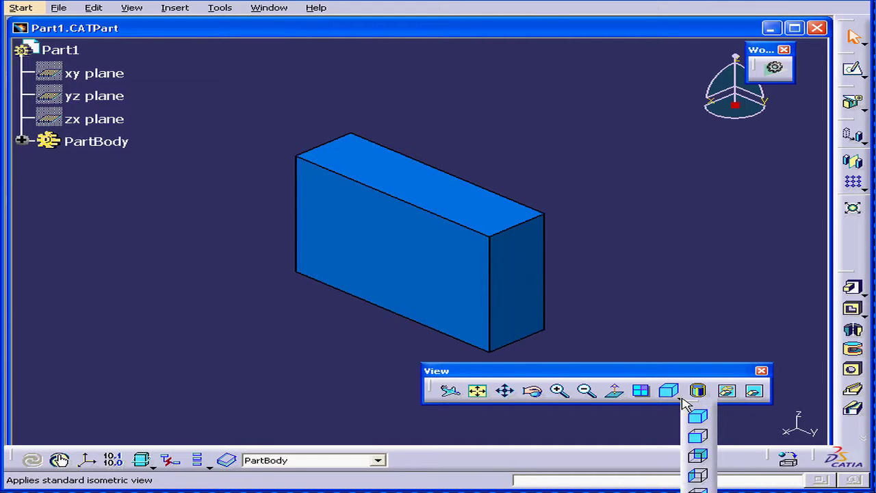
{"action": "left_click_drag", "start_coordinate": [686, 405], "coordinate": [111, 377]}
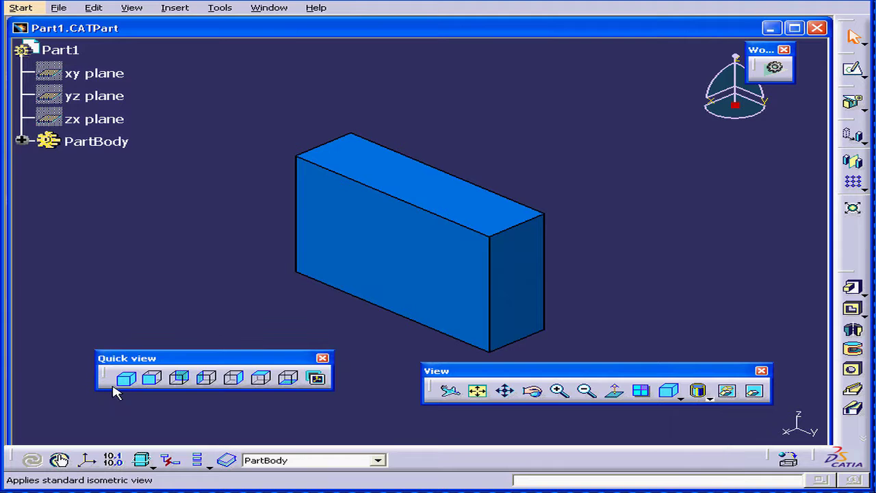
{"action": "left_click", "coordinate": [152, 380]}
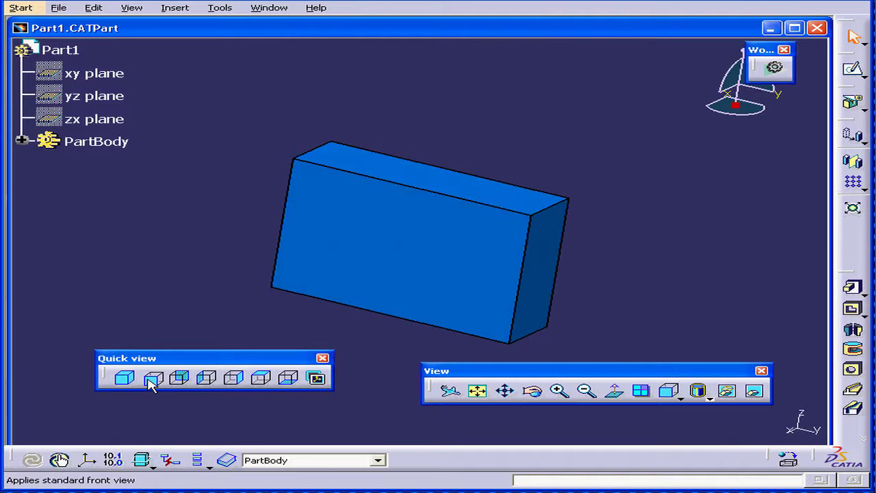
{"action": "left_click", "coordinate": [176, 379]}
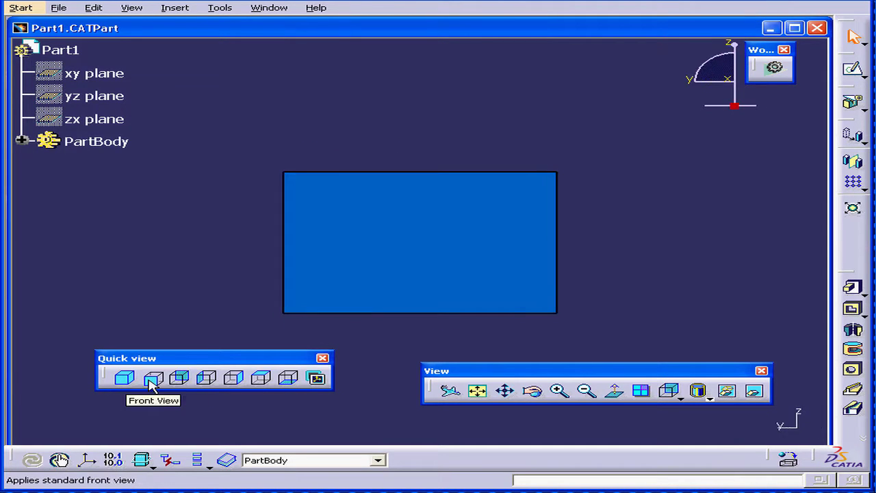
{"action": "left_click", "coordinate": [124, 379]}
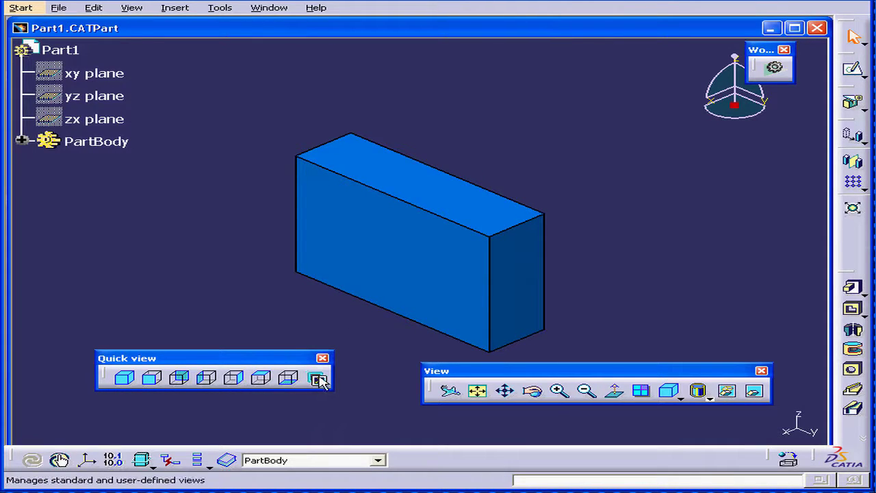
Step: Open Named Views and tilt the box to a new orientation
{"action": "left_click", "coordinate": [318, 379]}
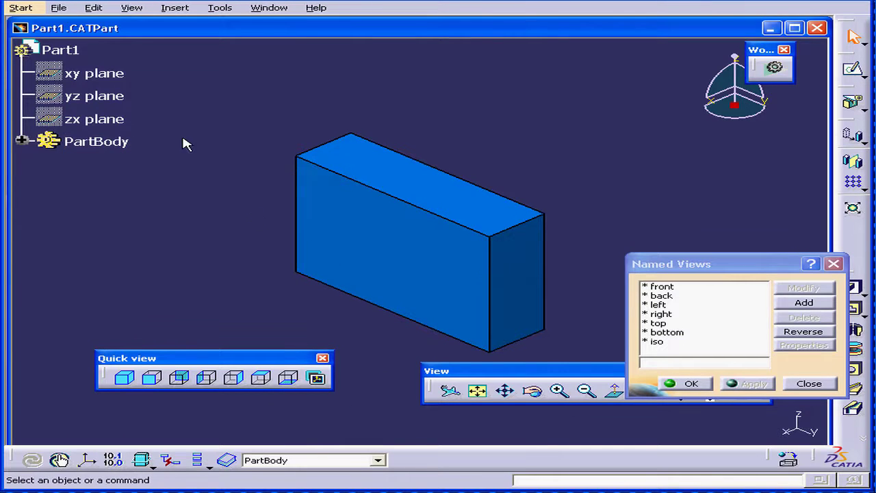
{"action": "left_click", "coordinate": [134, 10]}
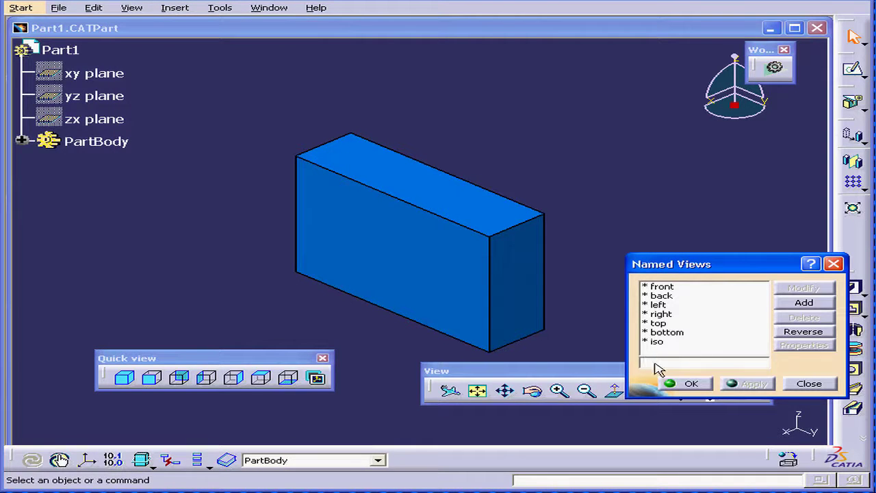
{"action": "middle_click_drag", "start_coordinate": [512, 275], "coordinate": [288, 77]}
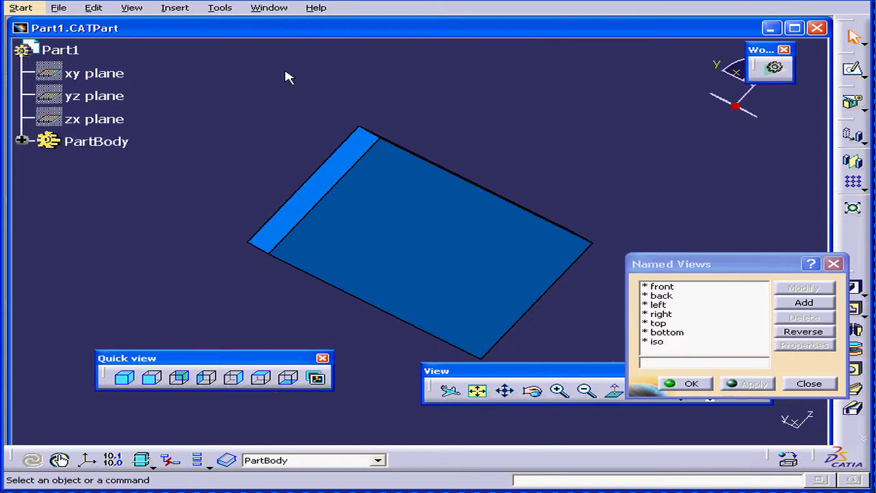
Step: Add this orientation as a named view, renaming 'Camera 1' to 'My View'
{"action": "left_click", "coordinate": [804, 301]}
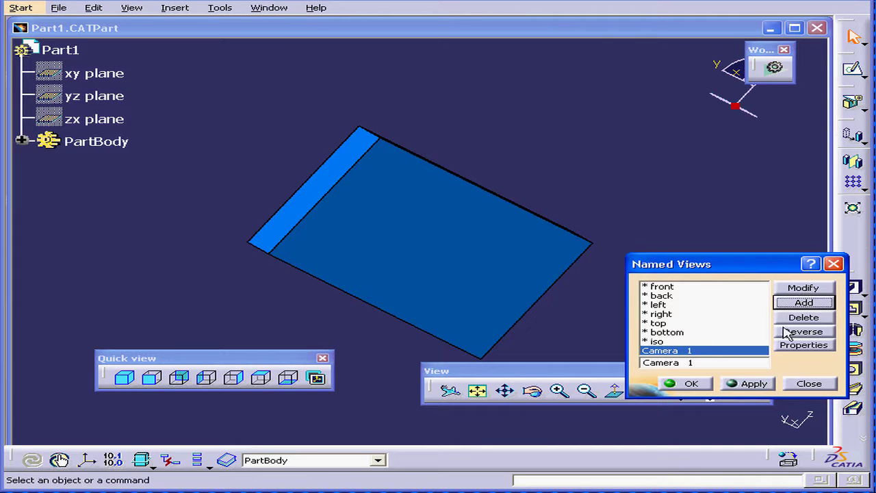
{"action": "left_click", "coordinate": [699, 362]}
{"action": "left_click_drag", "start_coordinate": [701, 363], "coordinate": [631, 364]}
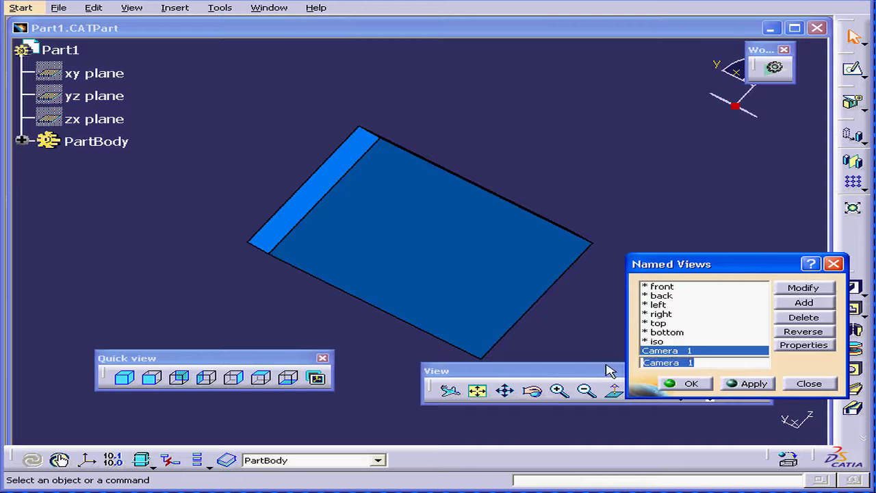
{"action": "type", "text": "My View"}
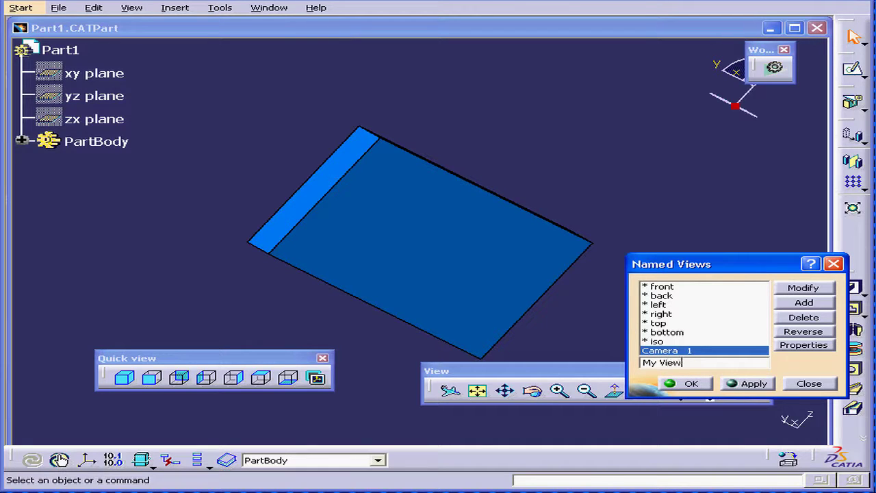
{"action": "left_click", "coordinate": [756, 385]}
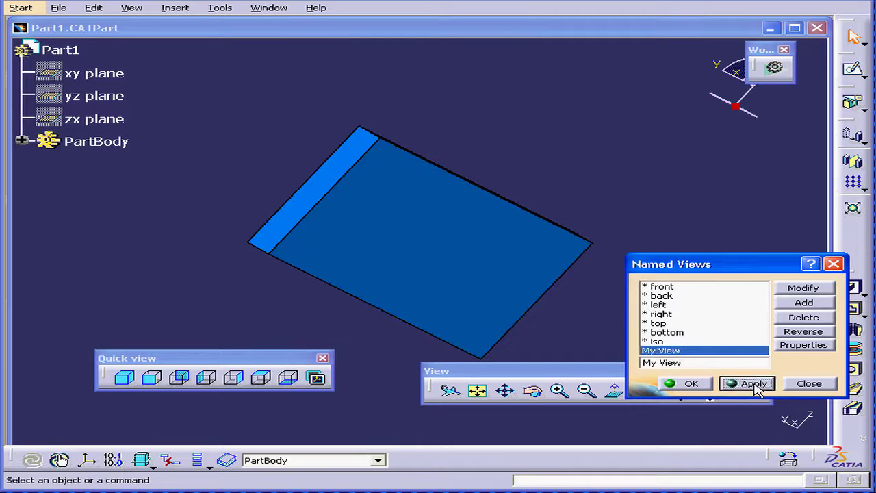
Step: Apply the iso named view, then the existing My View
{"action": "left_click", "coordinate": [660, 341]}
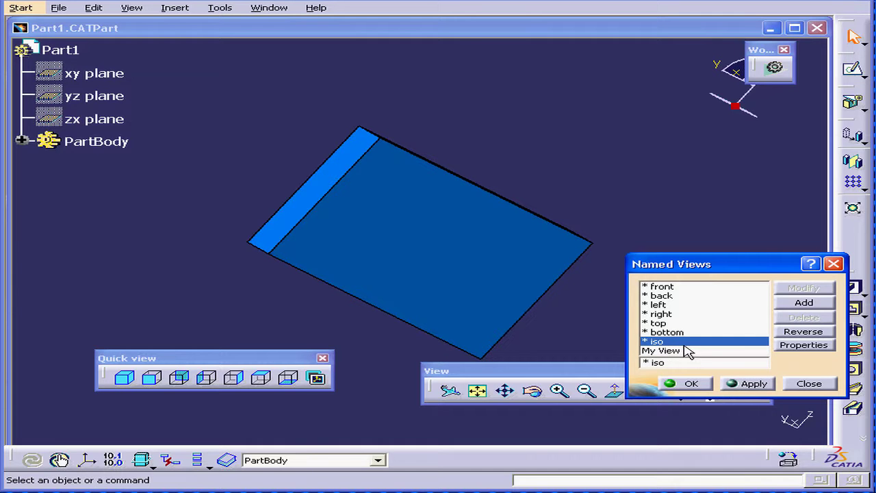
{"action": "left_click", "coordinate": [764, 390]}
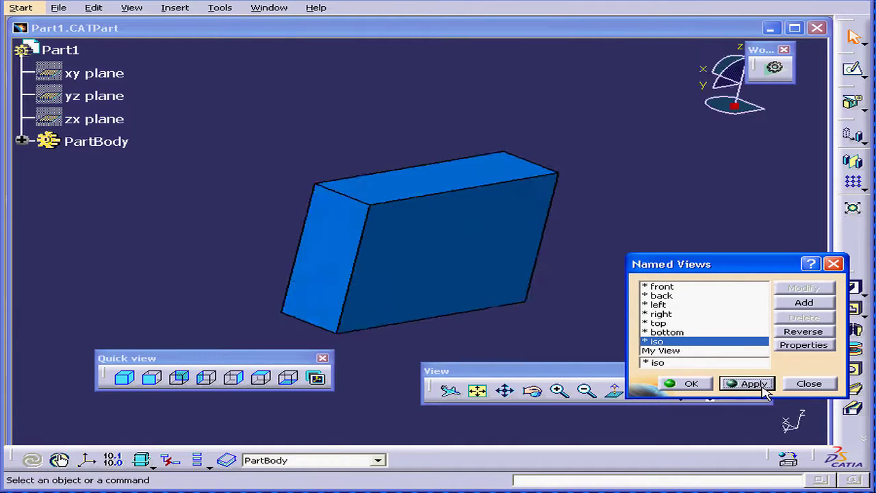
{"action": "left_click", "coordinate": [666, 351]}
{"action": "left_click", "coordinate": [757, 388]}
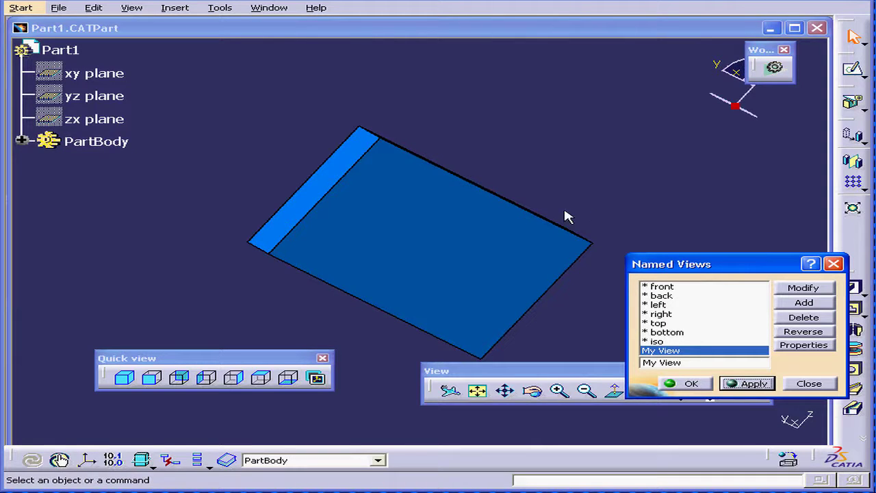
Step: Tilt the box to show its thickness and modify My View to match
{"action": "middle_click_drag", "start_coordinate": [461, 219], "coordinate": [373, 142]}
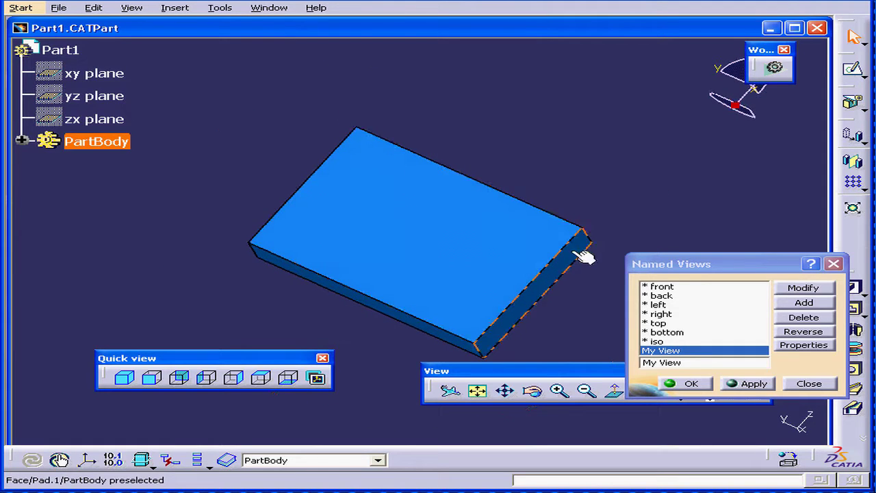
{"action": "left_click", "coordinate": [804, 289]}
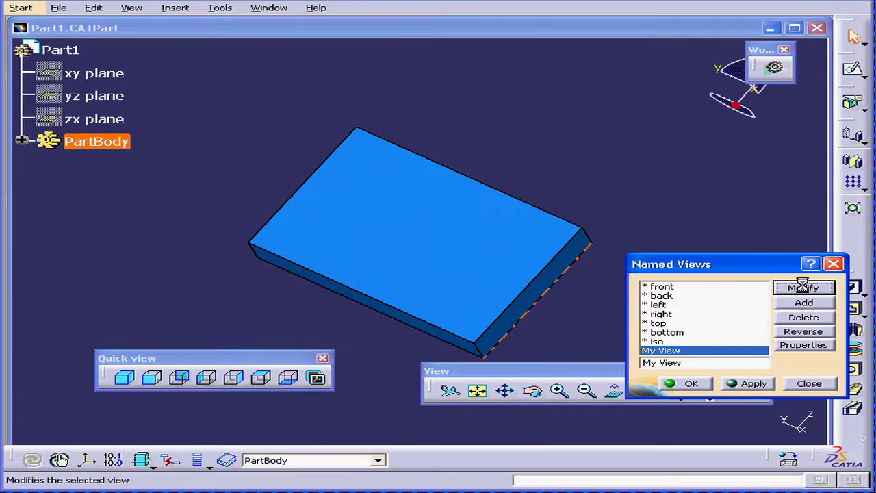
{"action": "left_click", "coordinate": [752, 384]}
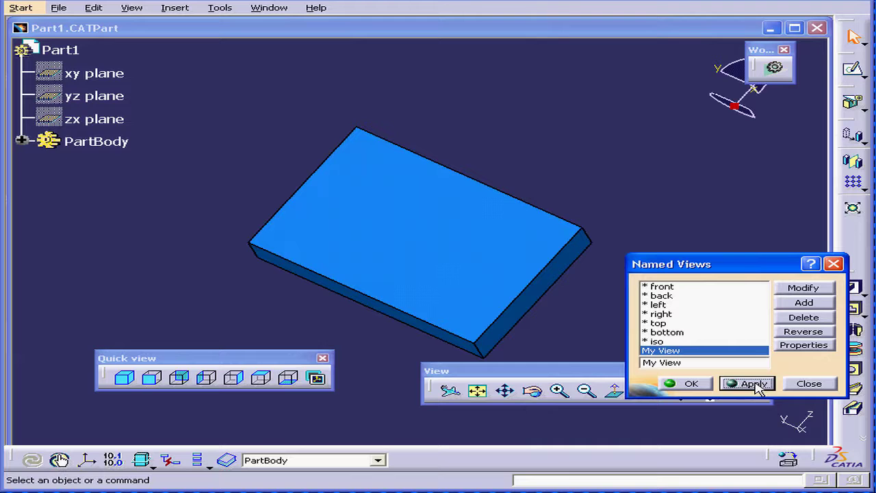
Step: Apply iso and then My View again to verify the updated orientation
{"action": "left_click", "coordinate": [661, 343]}
{"action": "left_click", "coordinate": [749, 383]}
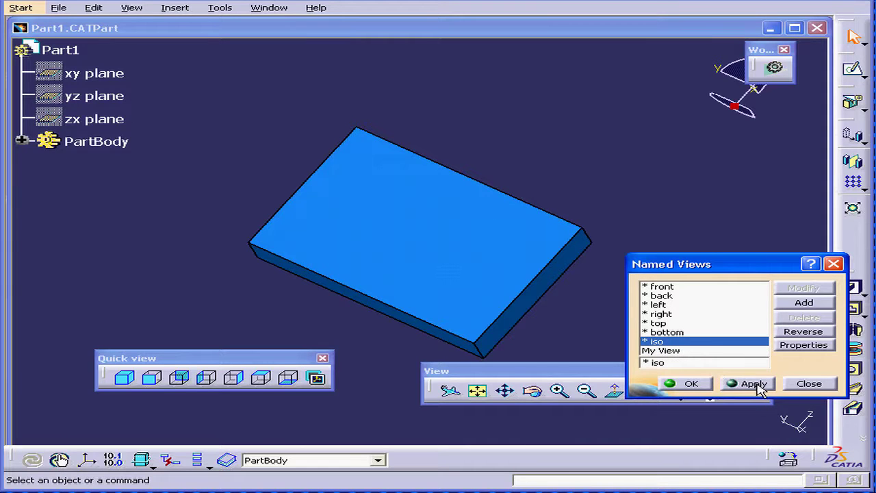
{"action": "left_click", "coordinate": [670, 351]}
{"action": "left_click", "coordinate": [751, 383]}
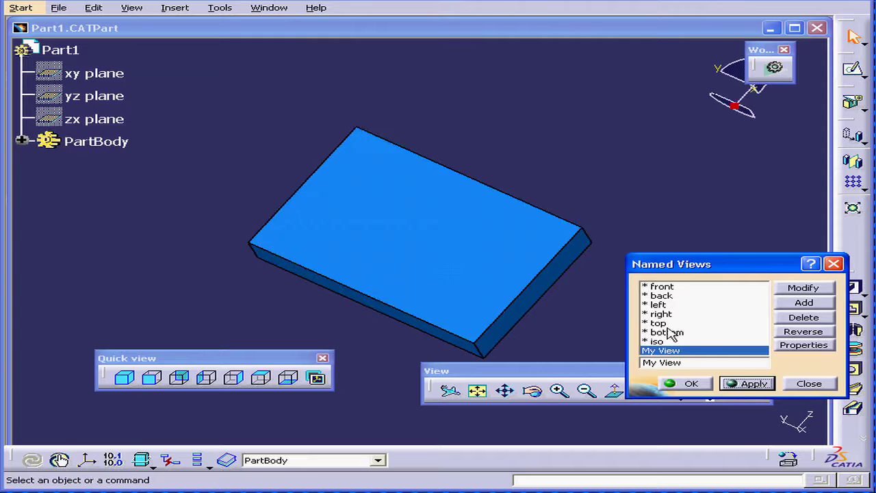
Step: Apply the bottom named view, reverse it, select My View, and close Named Views
{"action": "left_click", "coordinate": [803, 331]}
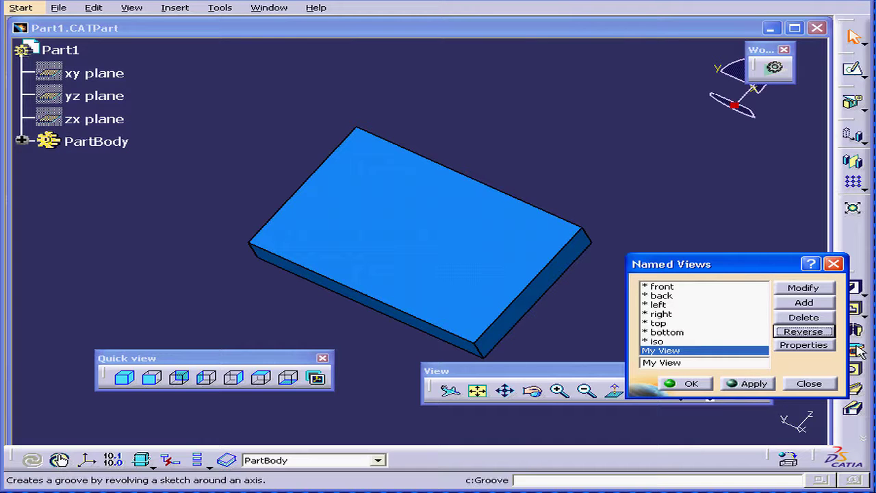
{"action": "left_click", "coordinate": [814, 335]}
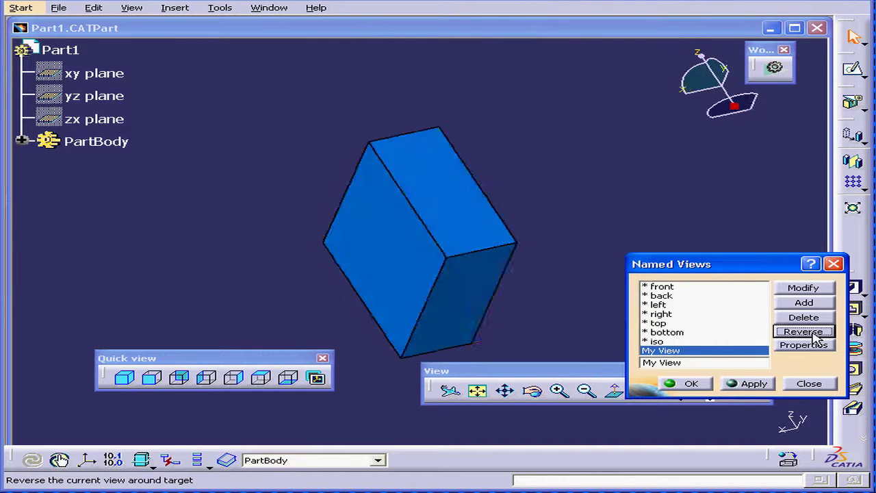
{"action": "left_click", "coordinate": [679, 332]}
{"action": "left_click", "coordinate": [753, 385]}
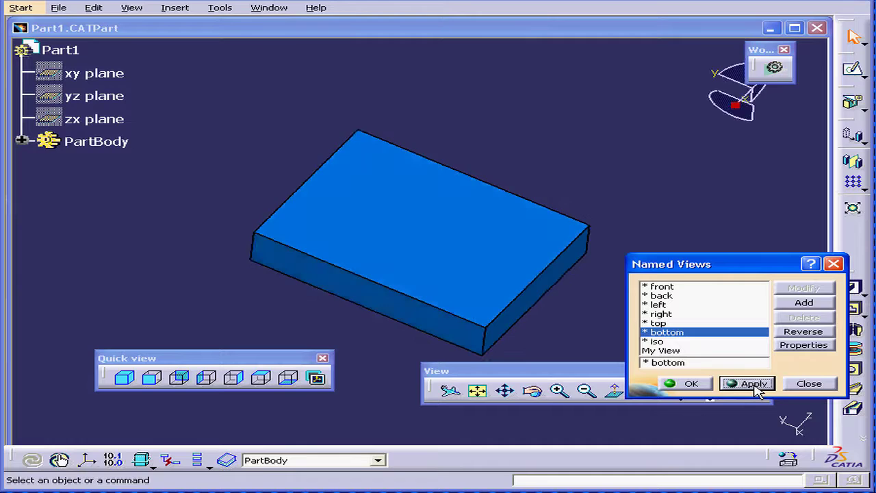
{"action": "left_click", "coordinate": [813, 333]}
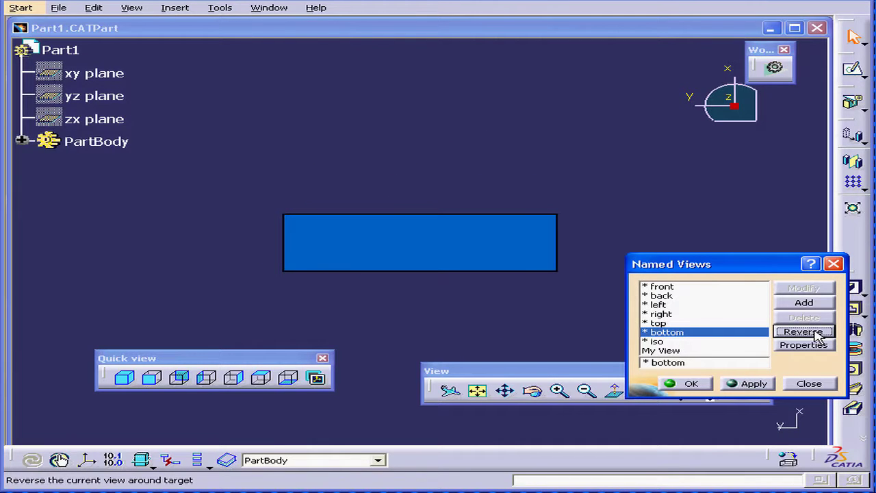
{"action": "left_click", "coordinate": [682, 350]}
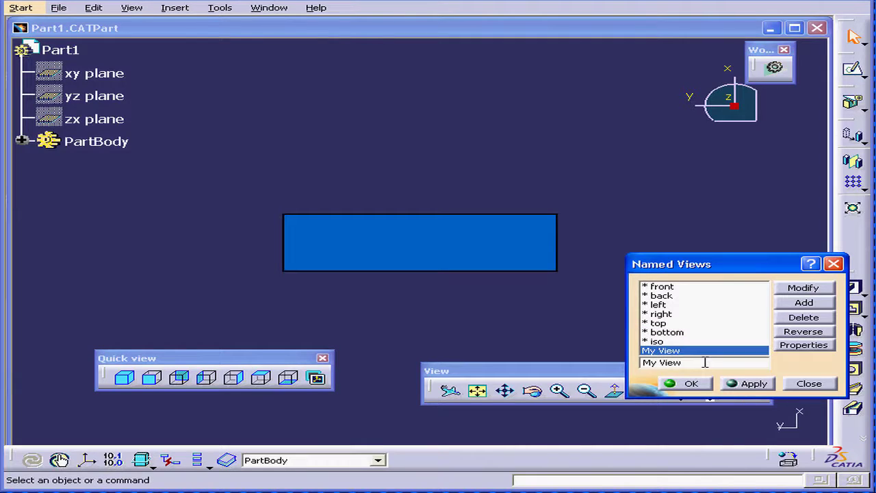
{"action": "left_click", "coordinate": [809, 383]}
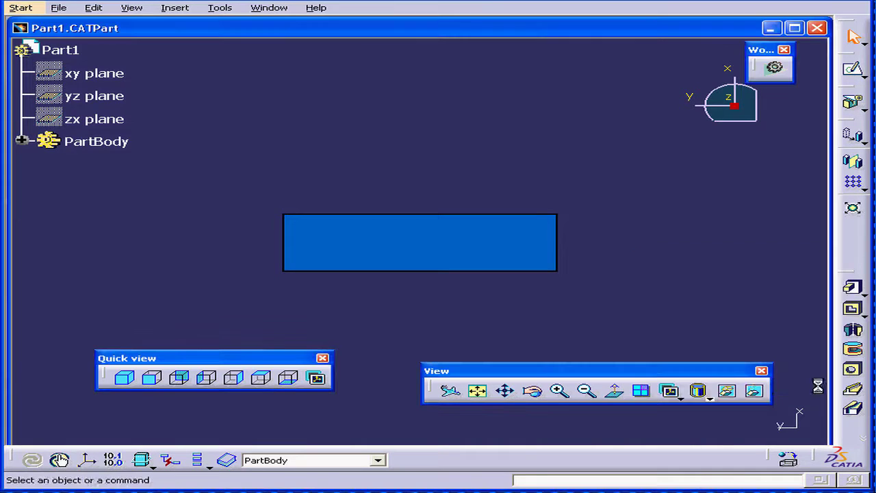
Step: Close the Quick view toolbar and use Look At on the block's right part
{"action": "left_click", "coordinate": [323, 358]}
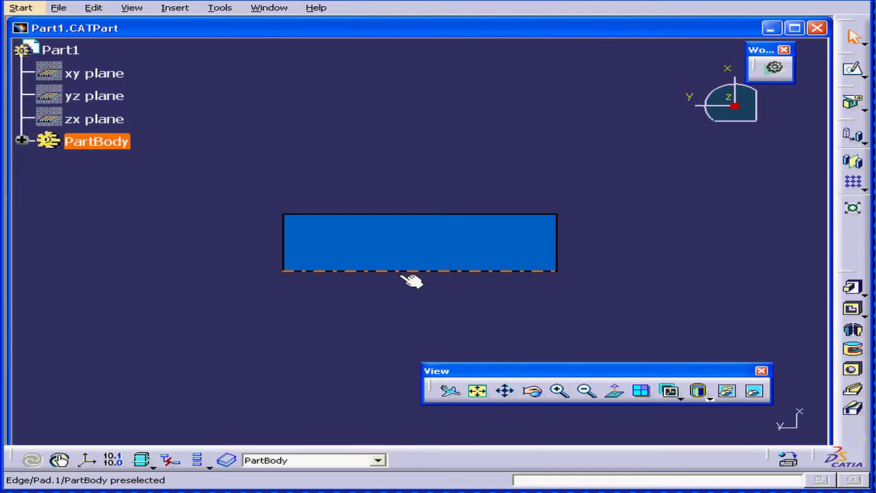
{"action": "left_click", "coordinate": [133, 8]}
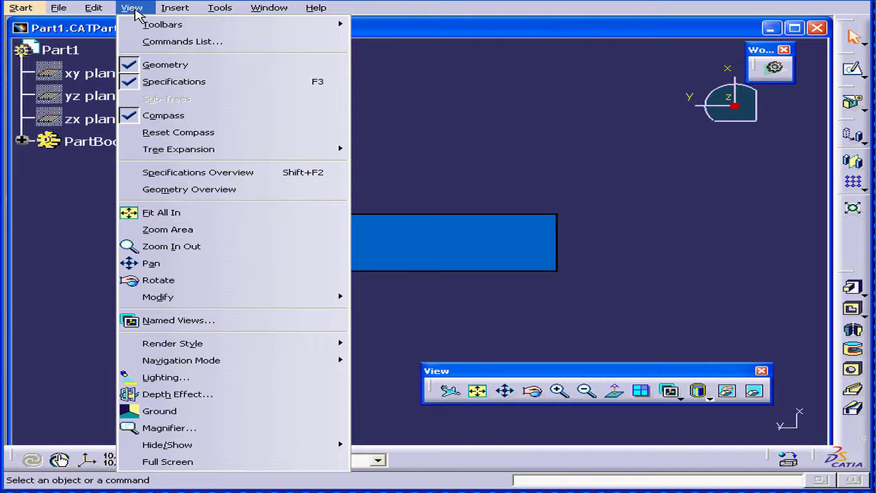
{"action": "mouse_move", "coordinate": [272, 305]}
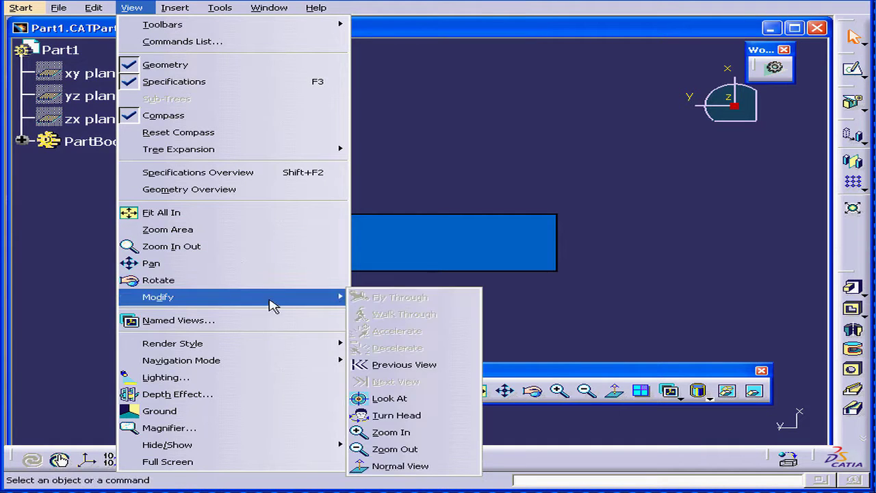
{"action": "left_click", "coordinate": [426, 401]}
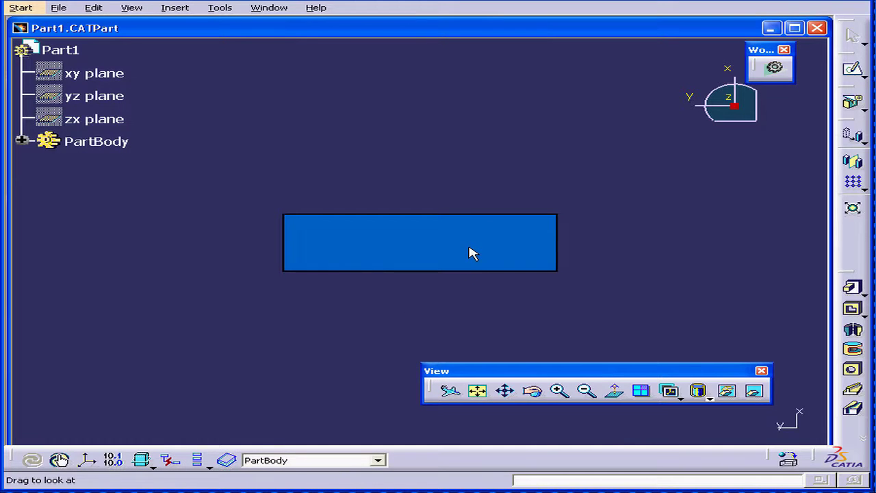
{"action": "left_click_drag", "start_coordinate": [477, 247], "coordinate": [583, 231]}
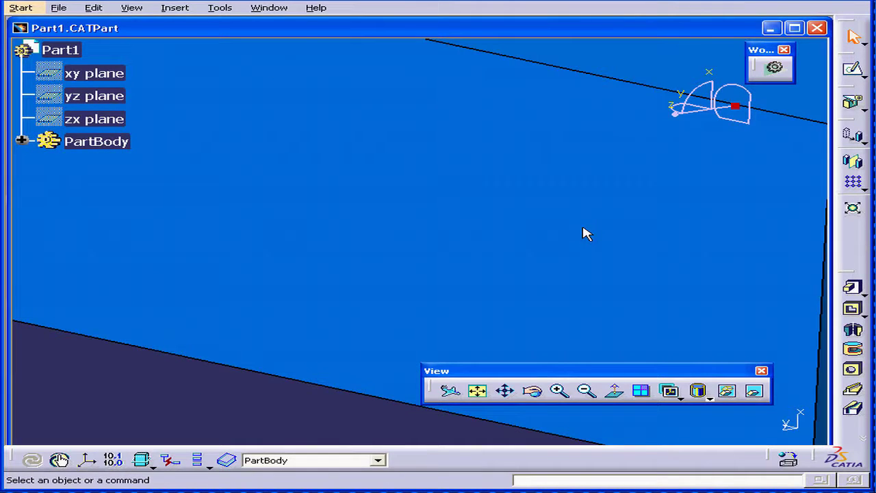
Step: Fit all, use Look At on an area of the block, then fit all again
{"action": "left_click", "coordinate": [479, 393]}
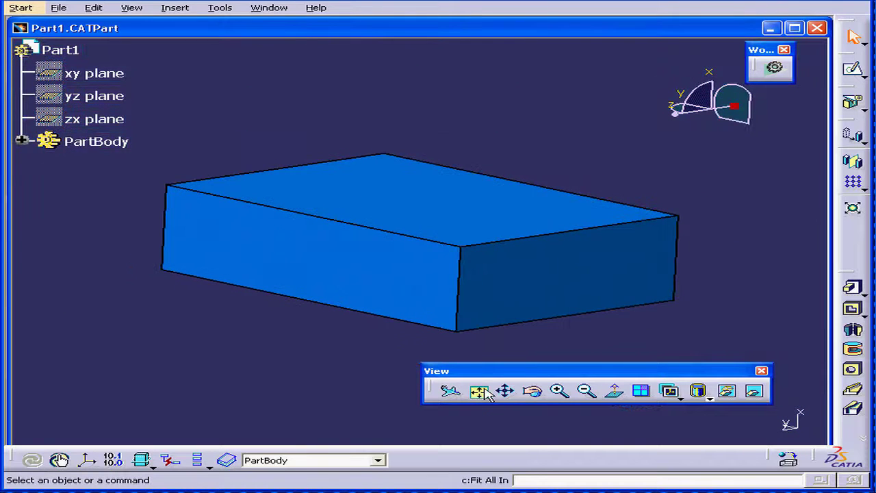
{"action": "left_click", "coordinate": [132, 8]}
{"action": "mouse_move", "coordinate": [241, 299]}
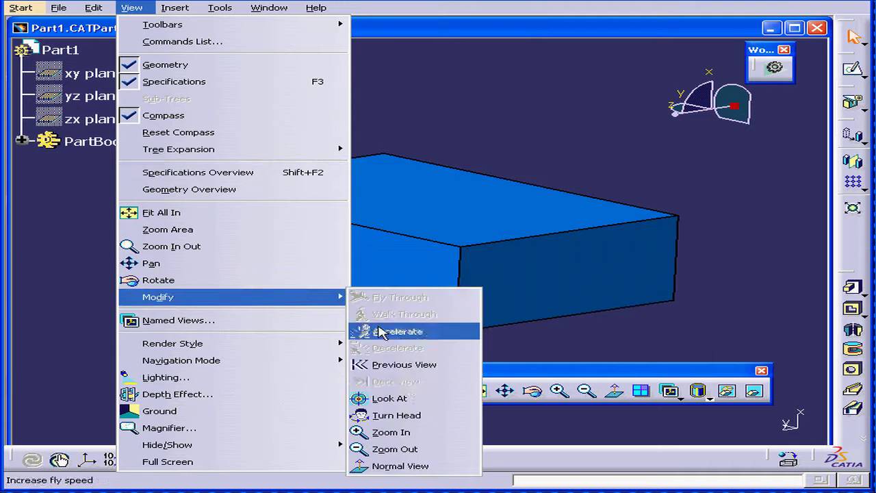
{"action": "left_click", "coordinate": [406, 399]}
{"action": "left_click_drag", "start_coordinate": [439, 245], "coordinate": [577, 240]}
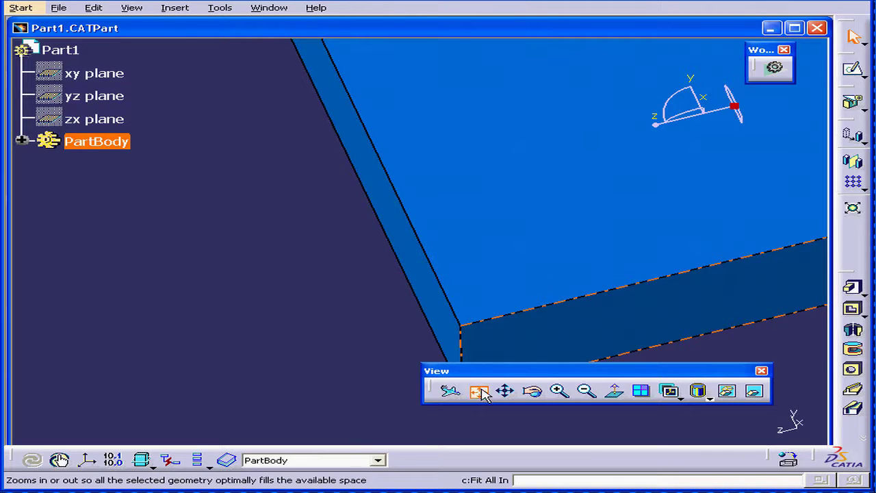
{"action": "left_click", "coordinate": [479, 390]}
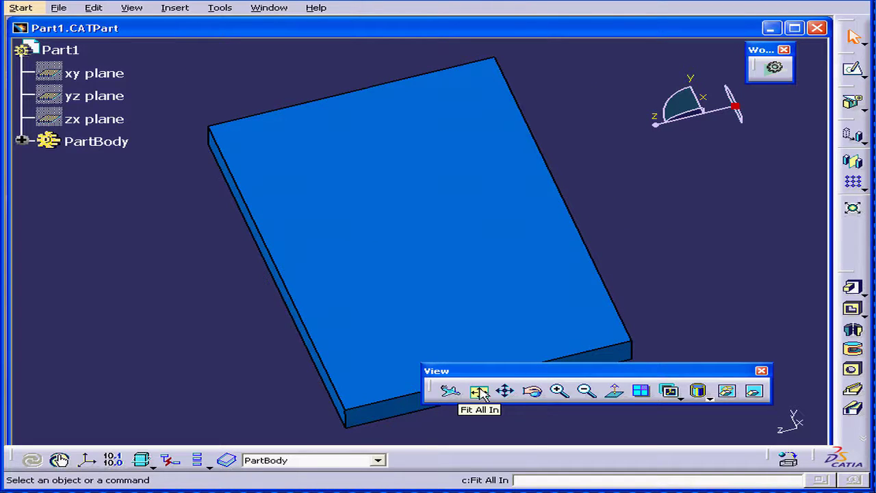
Step: Zoom out so the block sits smaller and centred, dismissing the View menu
{"action": "middle_click_drag", "start_coordinate": [427, 202], "coordinate": [436, 248]}
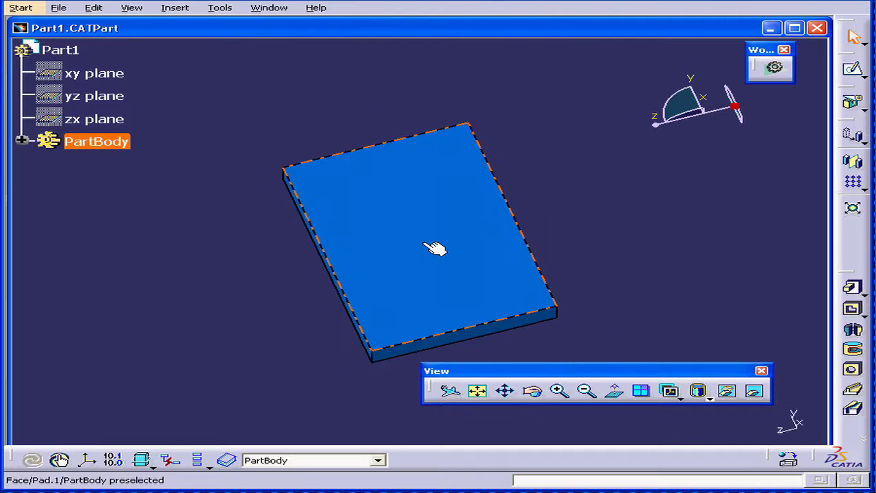
{"action": "left_click", "coordinate": [132, 8]}
{"action": "mouse_move", "coordinate": [222, 306]}
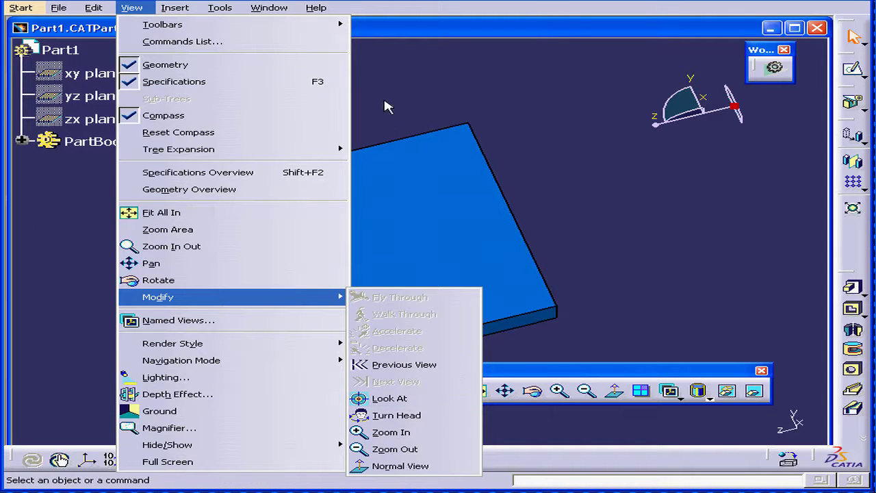
{"action": "key", "text": "Escape"}
{"action": "key", "text": "Escape"}
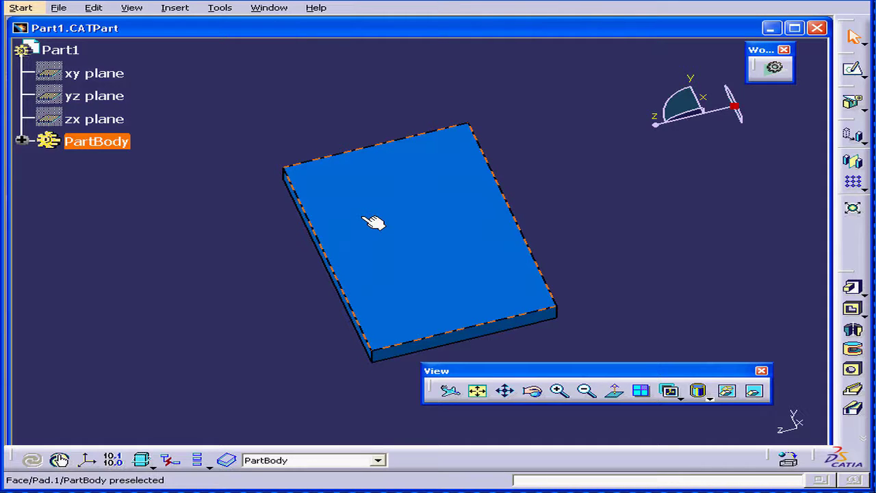
Step: Use Look At on the top face, aim the view at it, and fit the pad
{"action": "left_click_drag", "start_coordinate": [361, 217], "coordinate": [470, 215]}
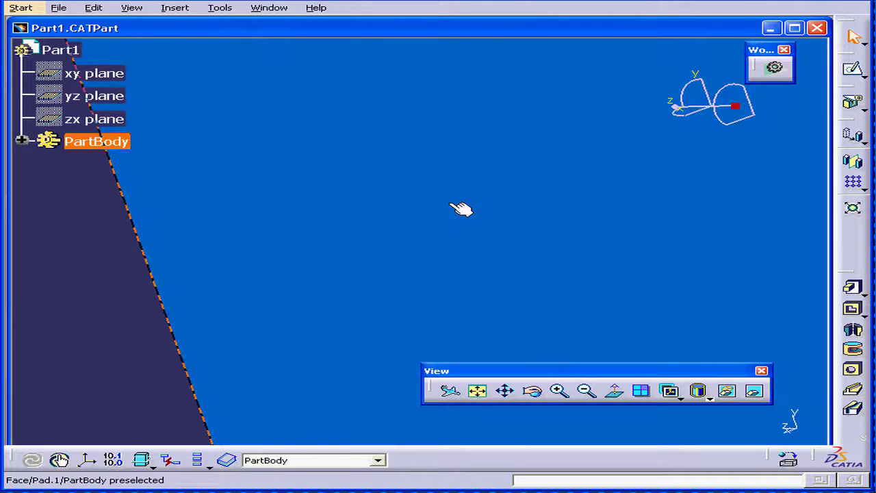
{"action": "left_click", "coordinate": [481, 395]}
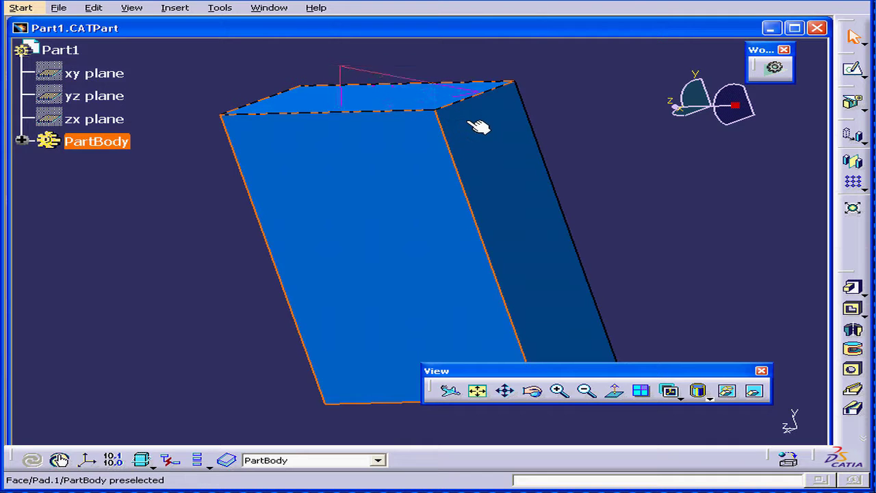
{"action": "left_click", "coordinate": [463, 96]}
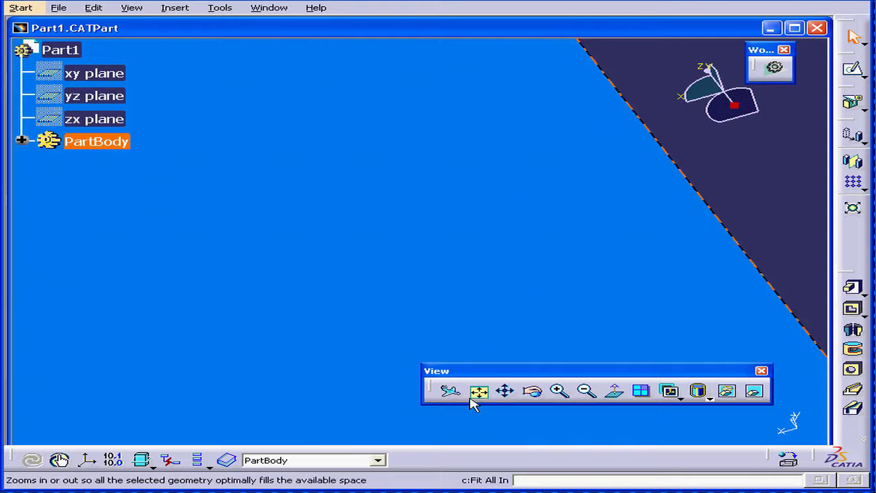
{"action": "left_click", "coordinate": [480, 393]}
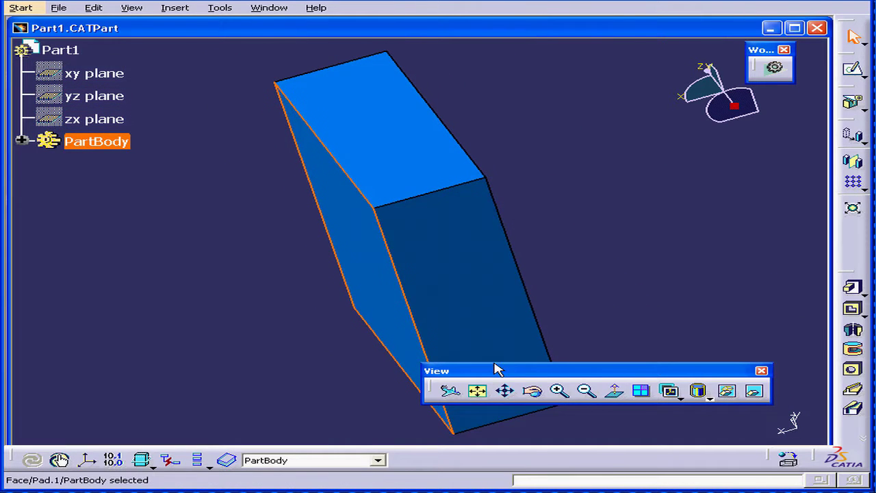